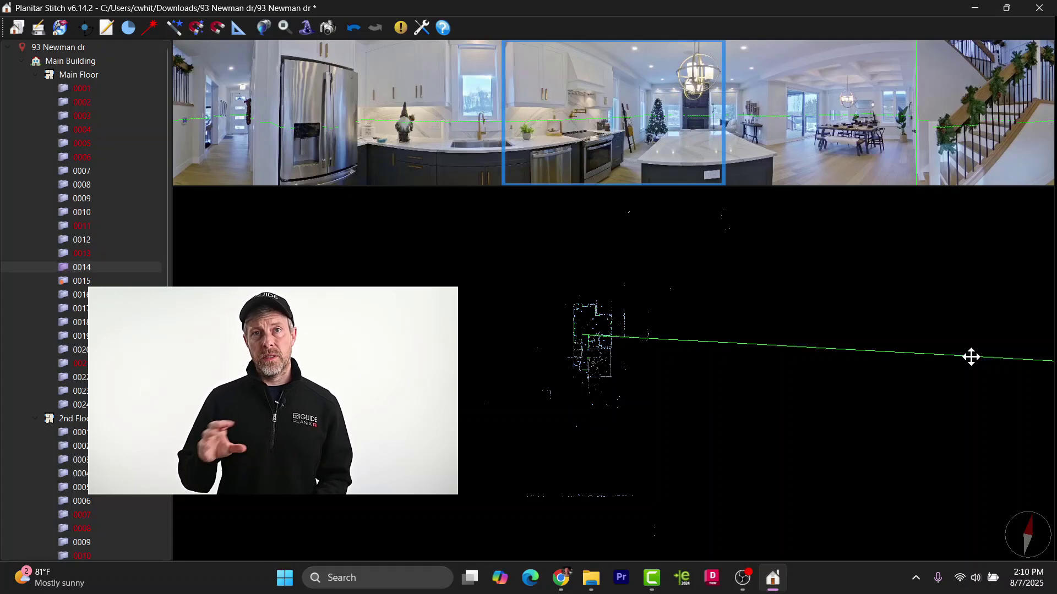
Open the pano alignment and color adjustments for Main Floor pano 0014 and raise its brightness slightly
mouse_move(971, 357)
left_mouse_down()
mouse_move(863, 335)
mouse_move(787, 354)
mouse_move(590, 283)
left_mouse_up()
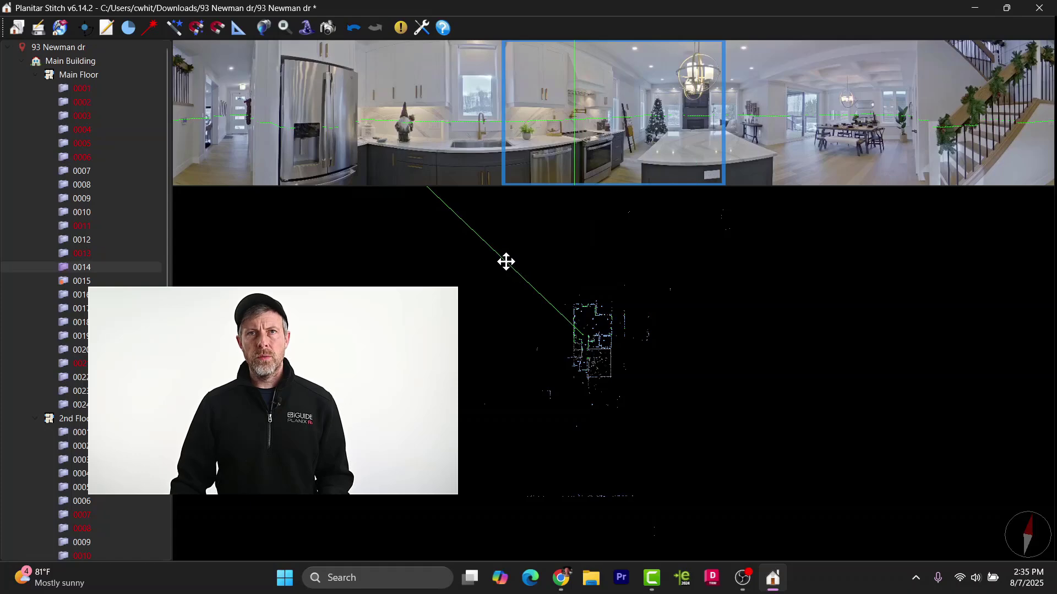
left_click(307, 29)
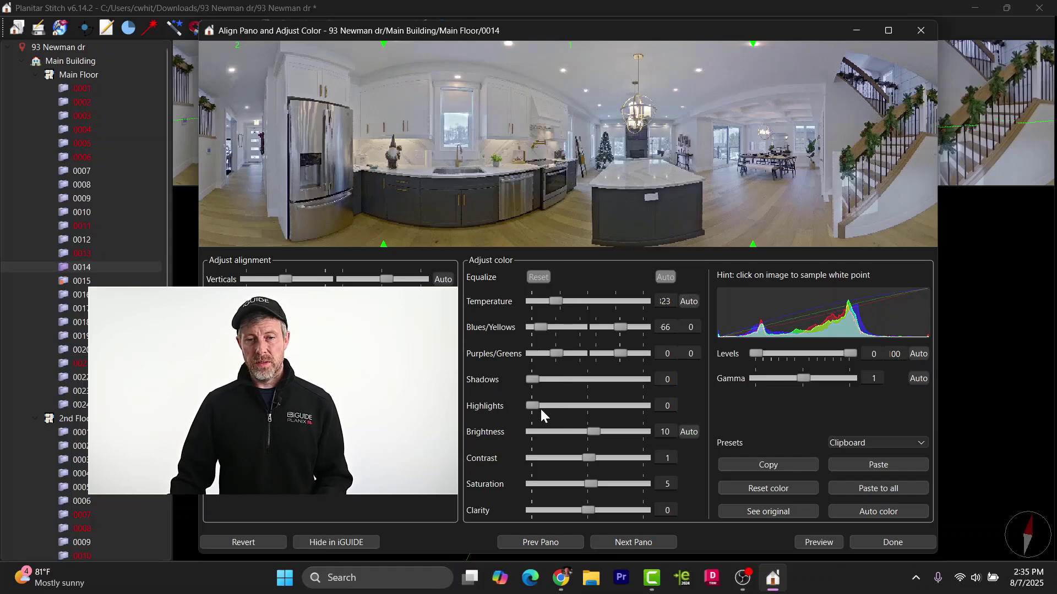
left_click_drag(592, 433, 597, 432)
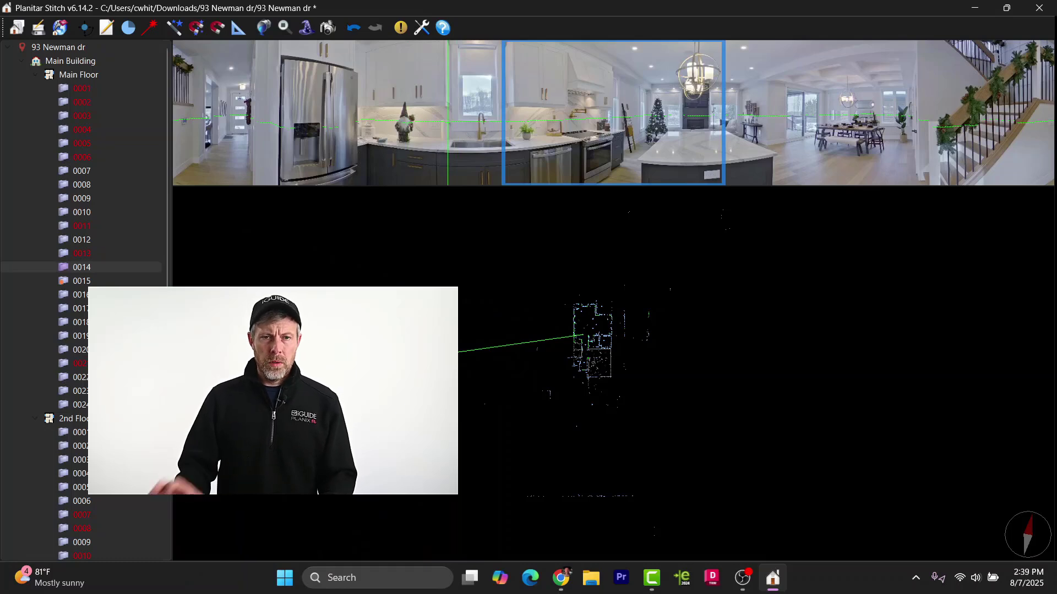
Start taking snapshots from pano 0014, frame the dining area, and set the field of view to 101 degrees
left_click(327, 31)
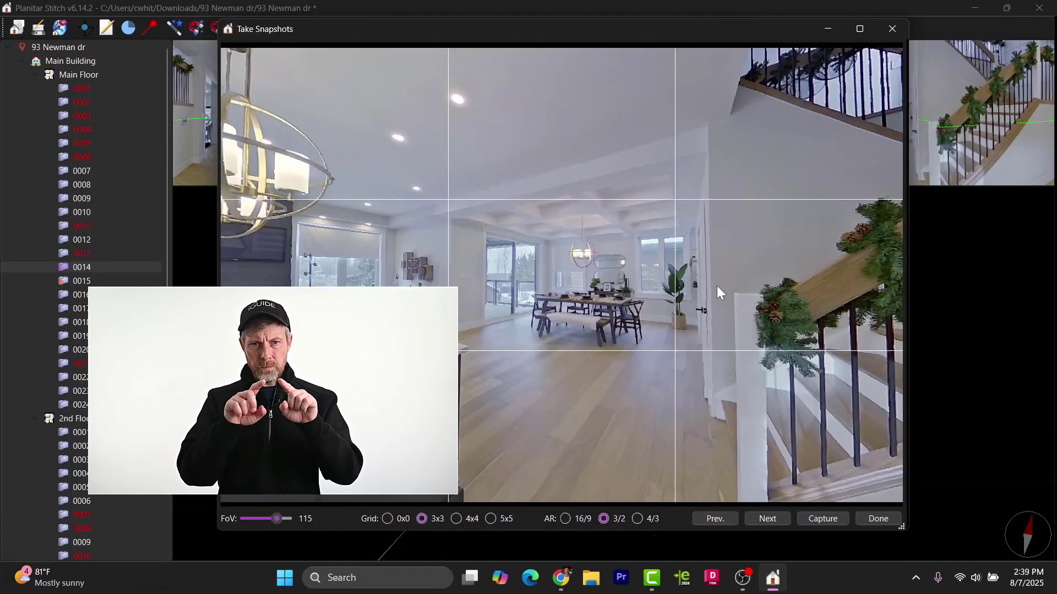
left_click_drag(870, 388, 527, 281)
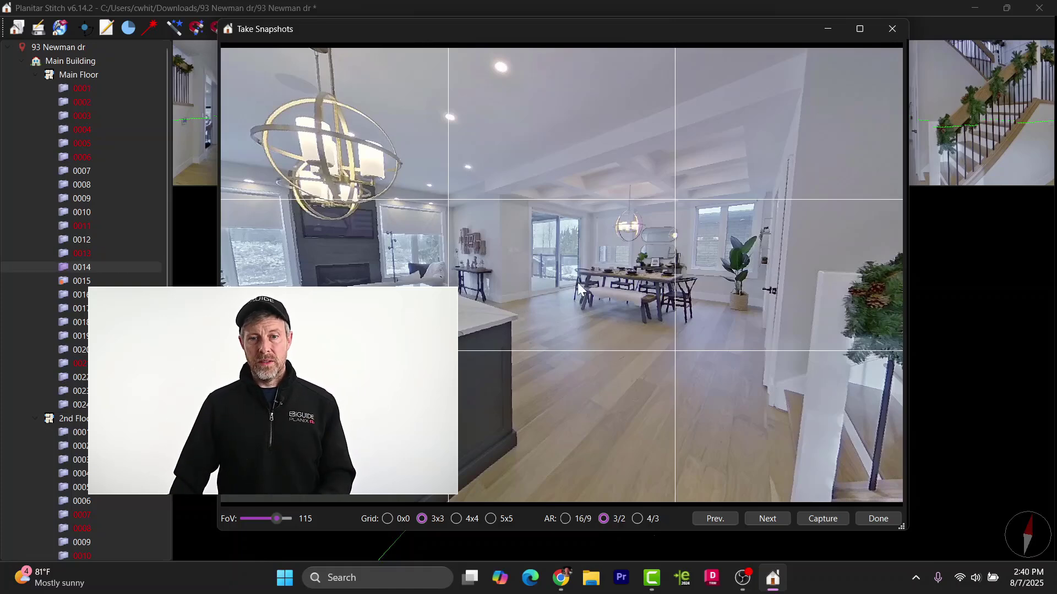
left_click_drag(577, 283, 628, 289)
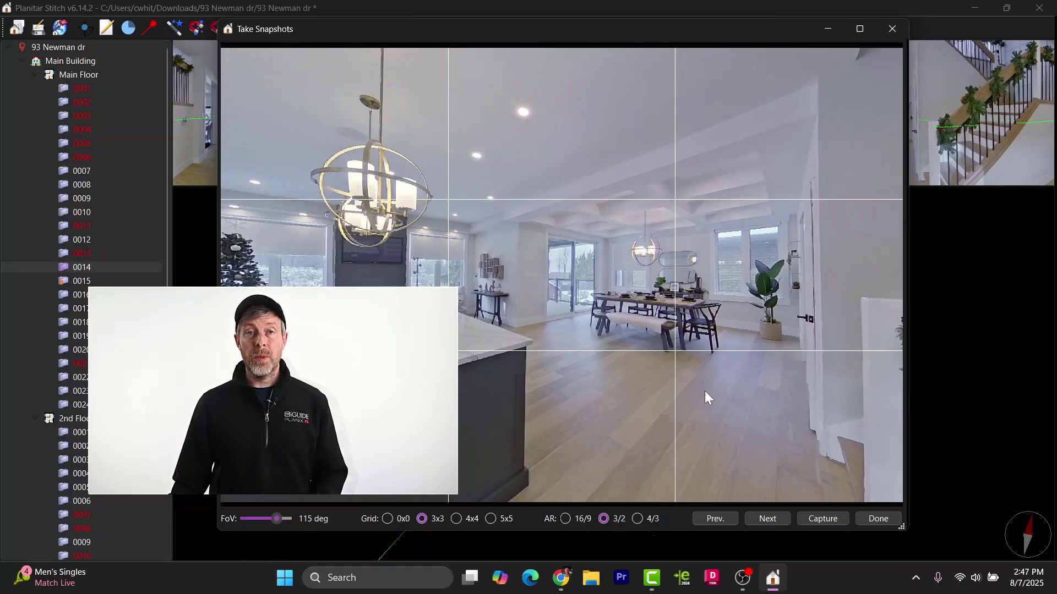
left_click_drag(279, 517, 269, 518)
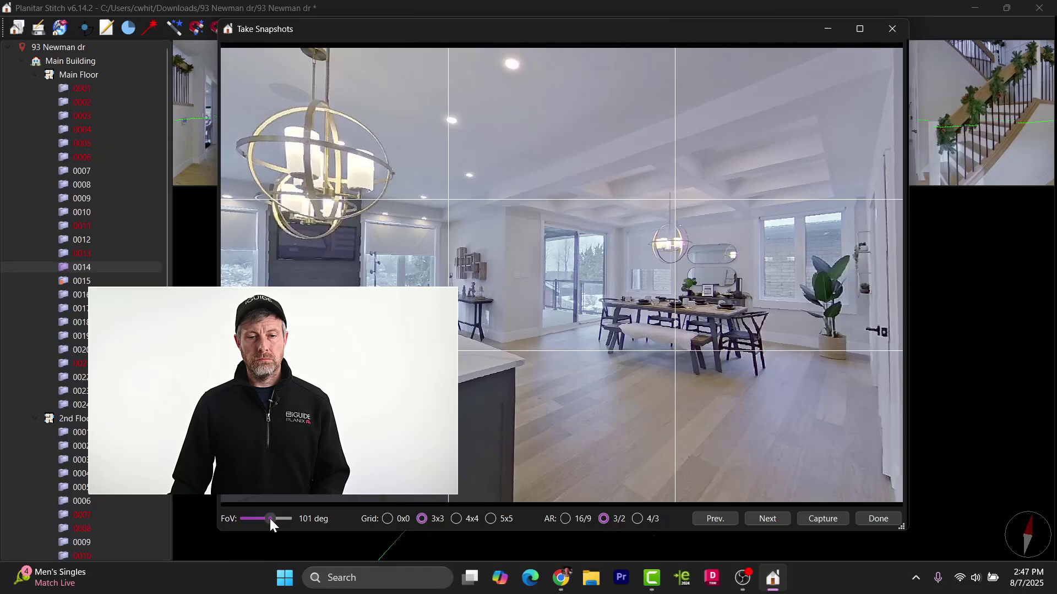
Compare the 4x4, 5x5 and 3x3 composition grids, settle on 5x5, and fine-tune the framing against it
left_click(456, 519)
left_click(495, 519)
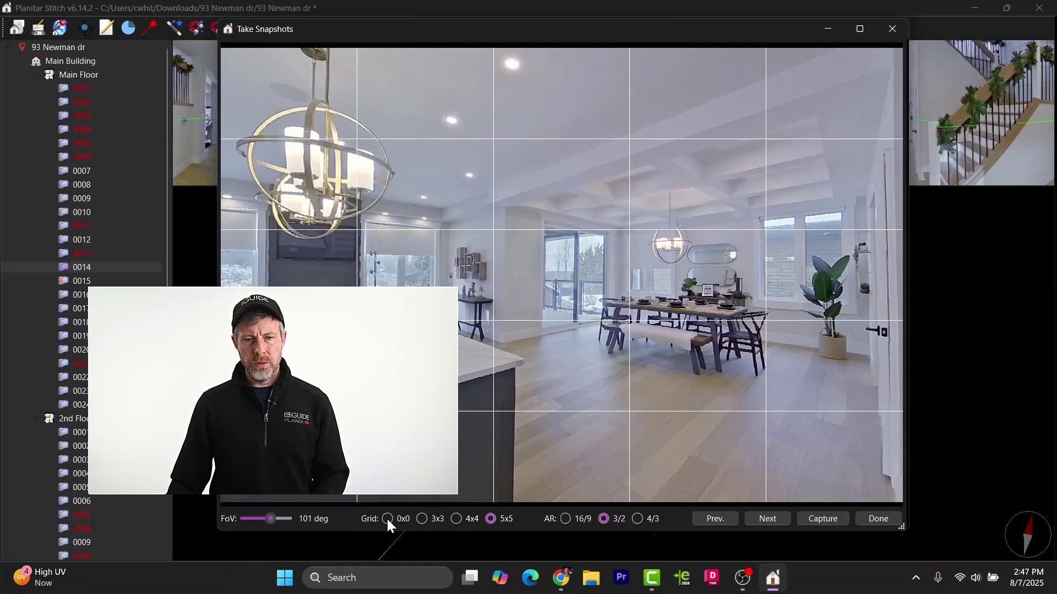
left_click(422, 519)
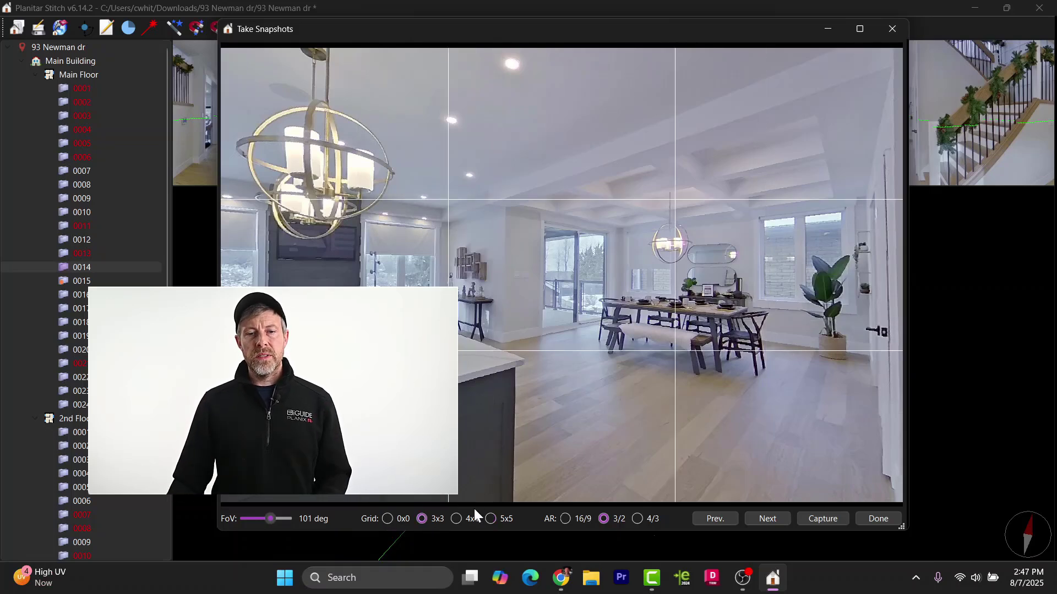
left_click(491, 519)
left_click_drag(633, 338, 636, 335)
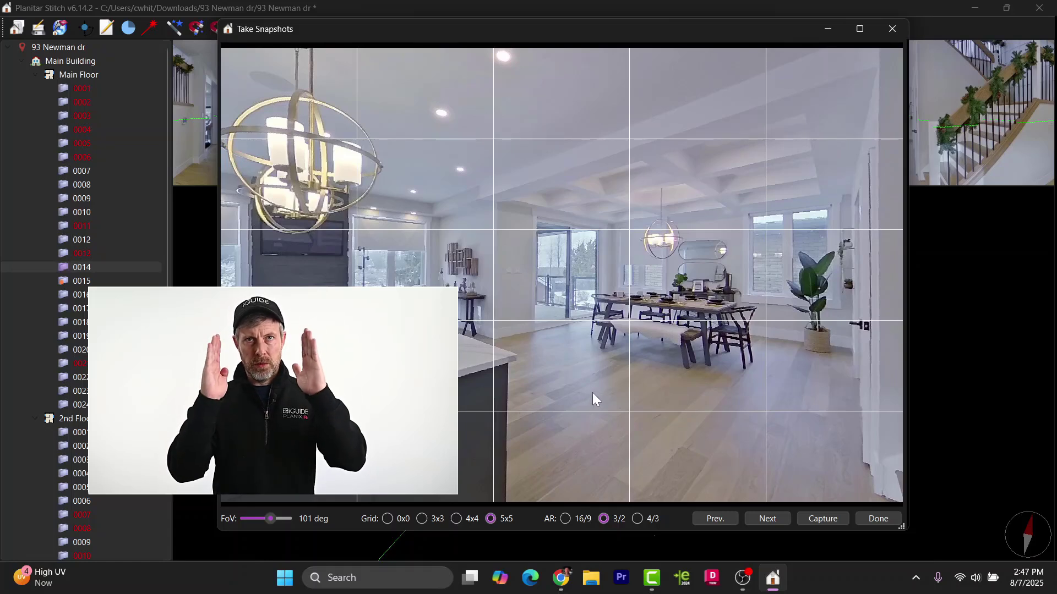
Compare the 16/9 and 3/2 aspect ratios and set the snapshot's aspect ratio to 4/3
left_click(565, 519)
left_click(604, 519)
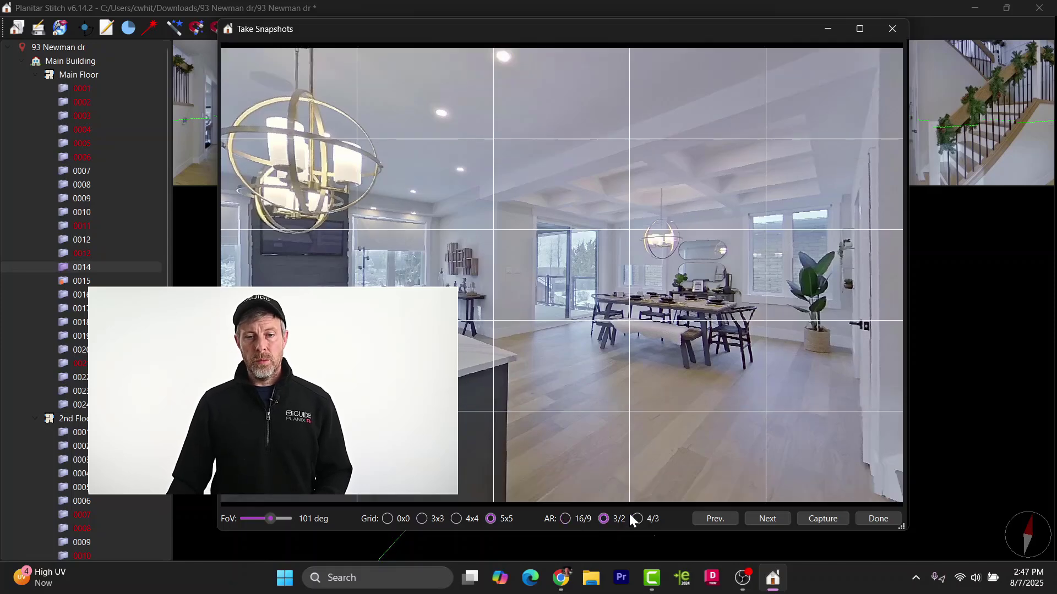
left_click(636, 517)
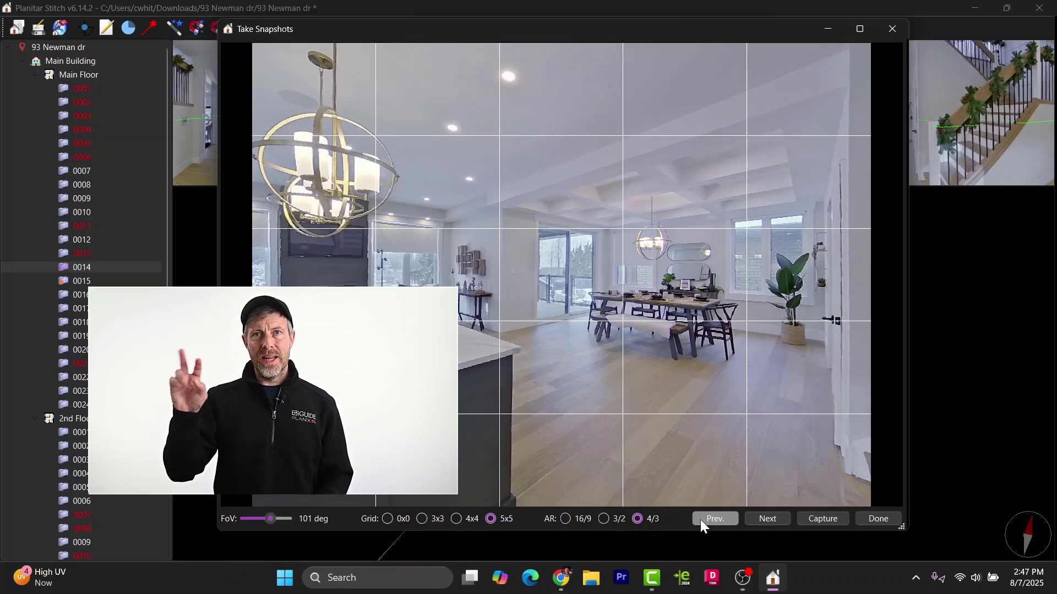
Advance to pano 0015, frame the dining table and chandelier, and capture a snapshot
left_click(763, 519)
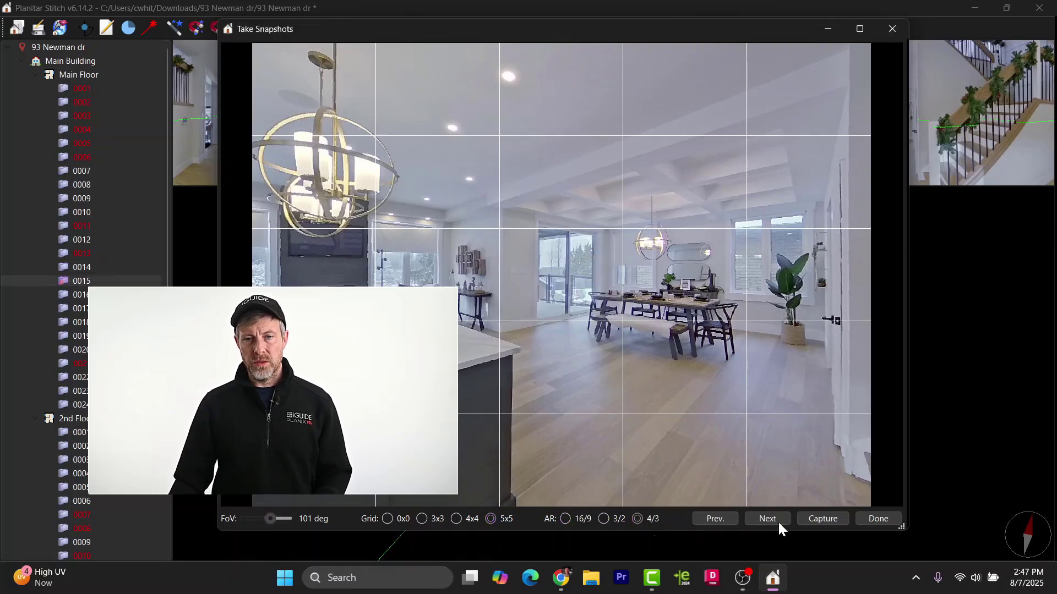
left_click_drag(562, 365, 706, 356)
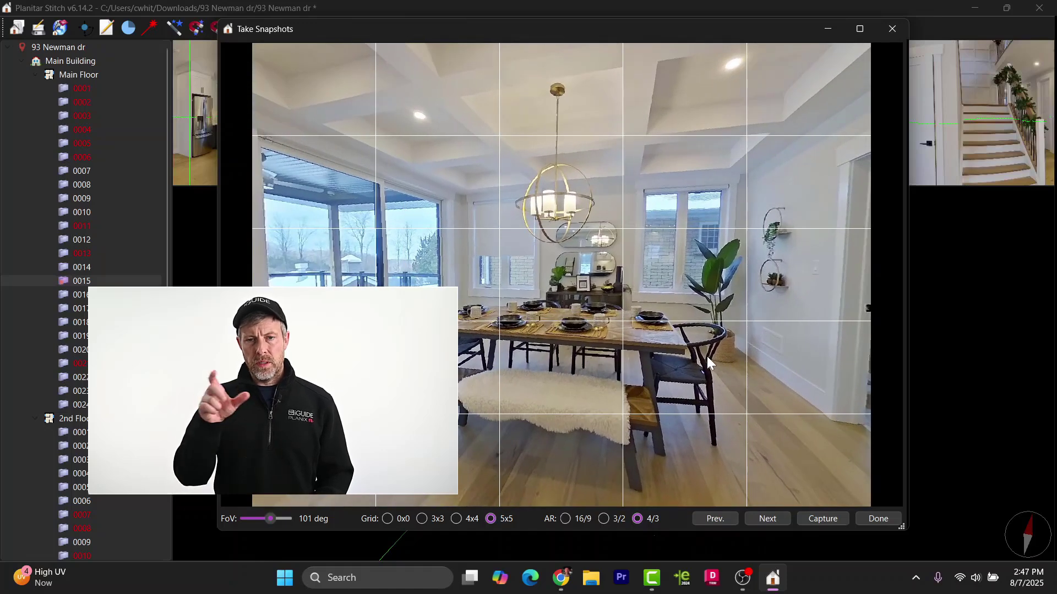
left_click_drag(625, 351, 652, 402)
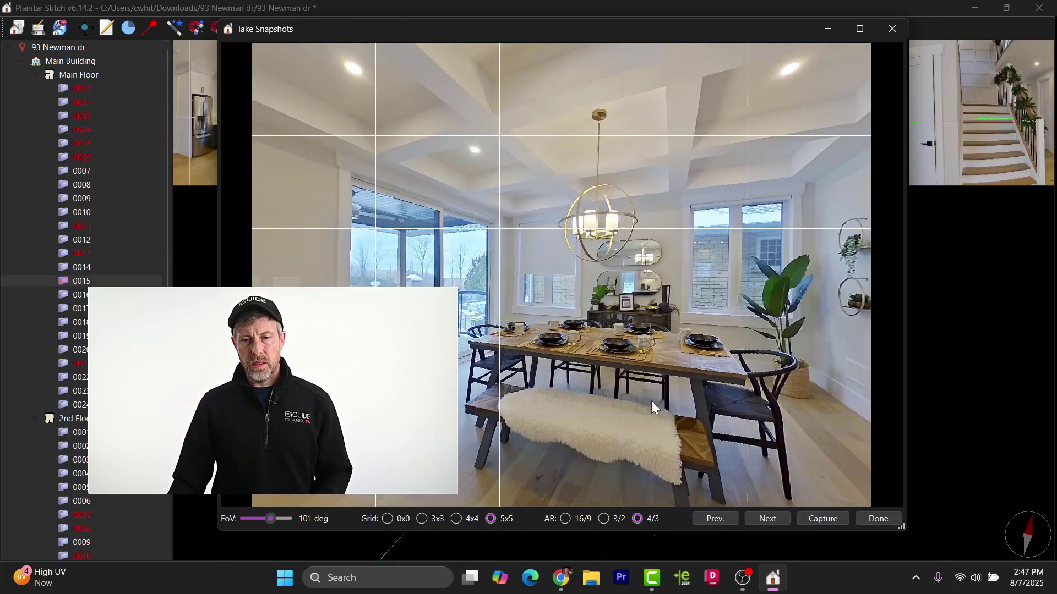
left_click(823, 520)
left_click_drag(700, 359, 682, 357)
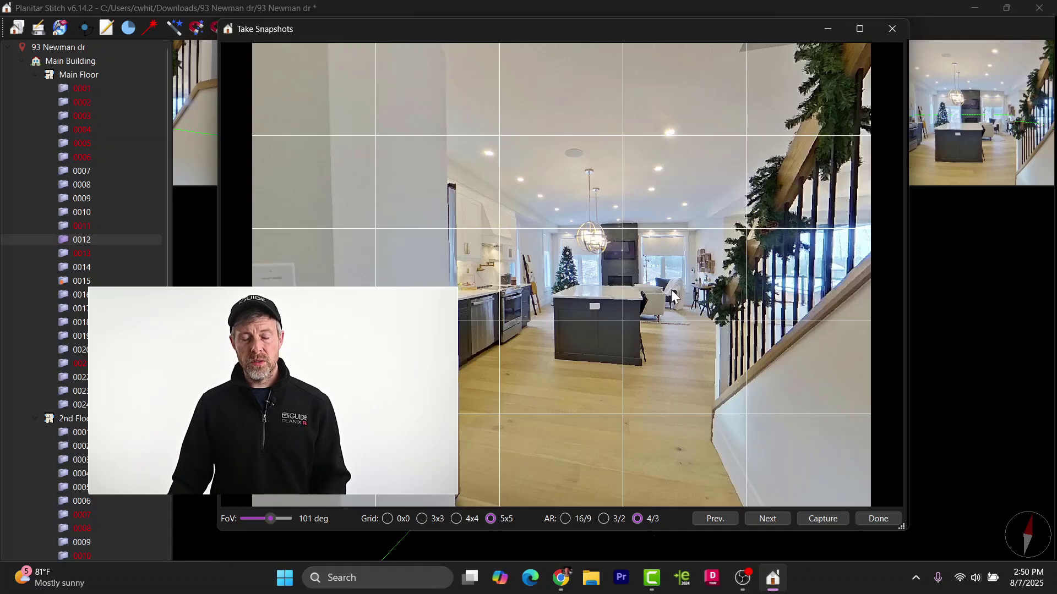
Advance to pano 0014, frame the kitchen with the stove, dishwasher and island, and capture a snapshot
left_click(770, 520)
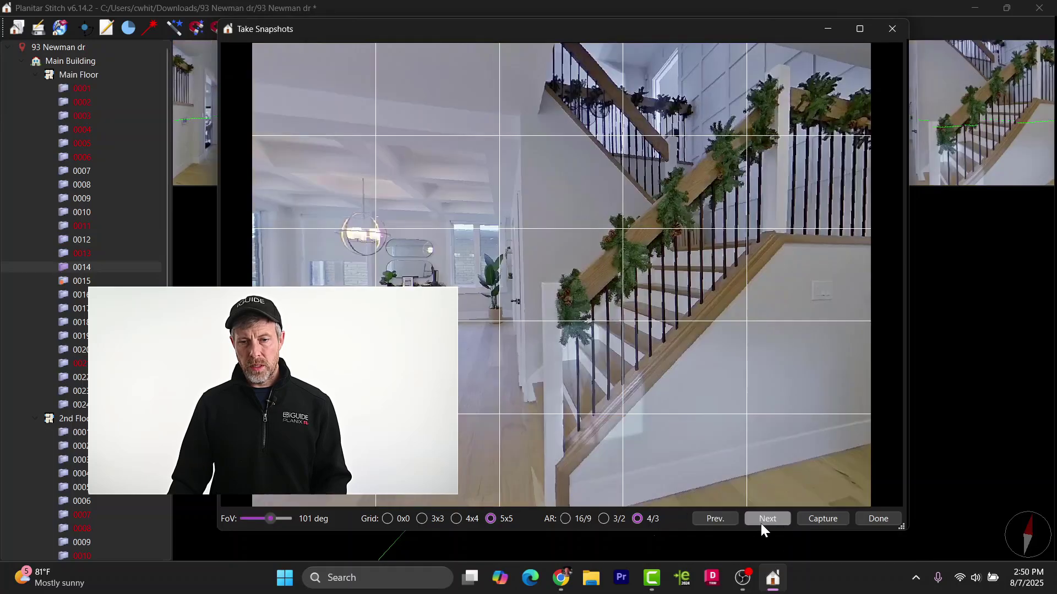
left_click_drag(594, 339, 825, 327)
left_click_drag(550, 308, 770, 300)
left_click_drag(649, 294, 695, 319)
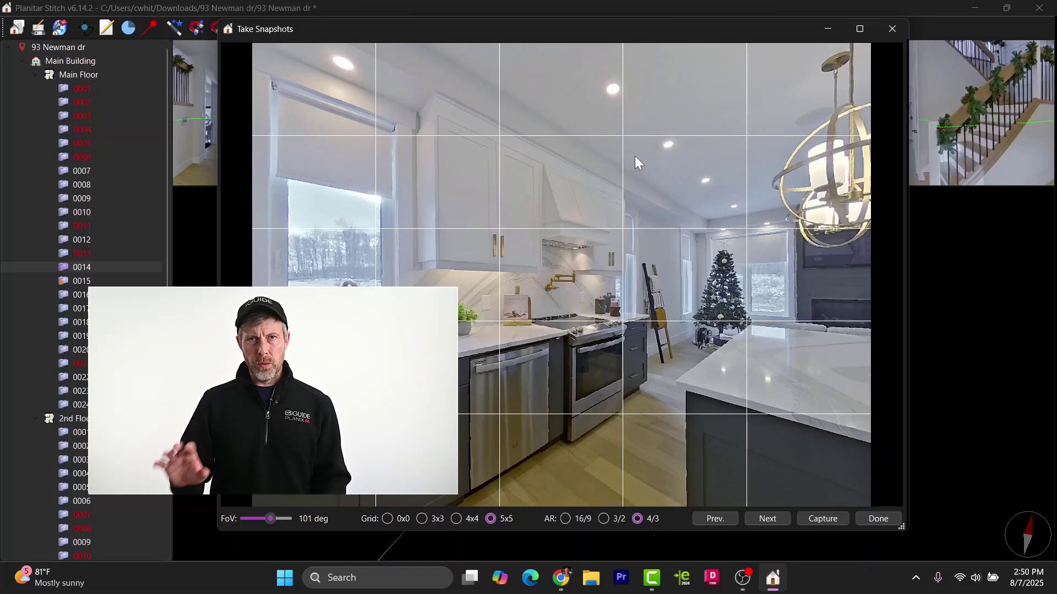
left_click_drag(614, 235, 616, 232)
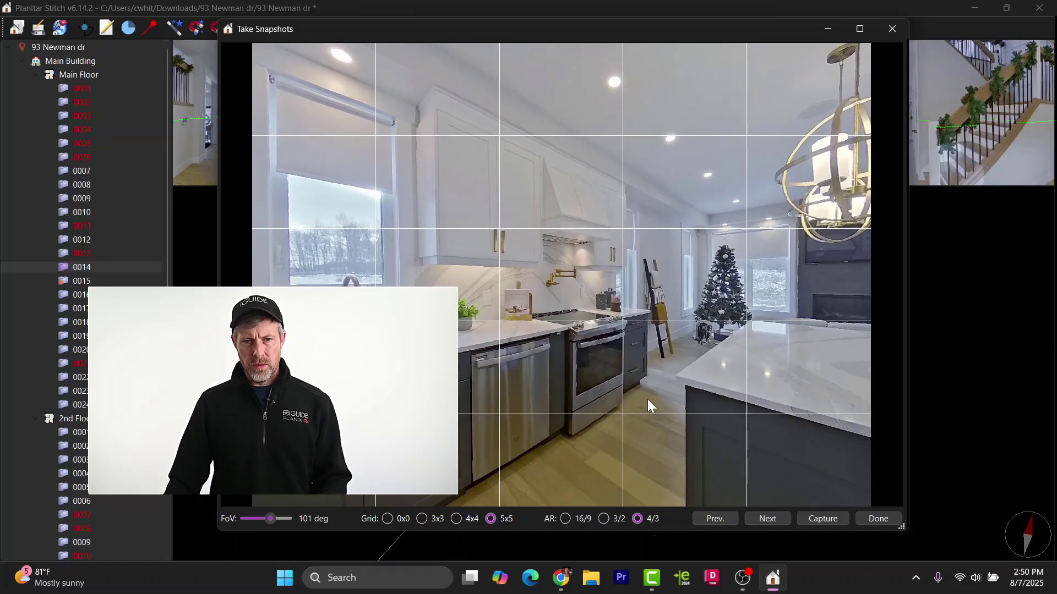
left_click(824, 519)
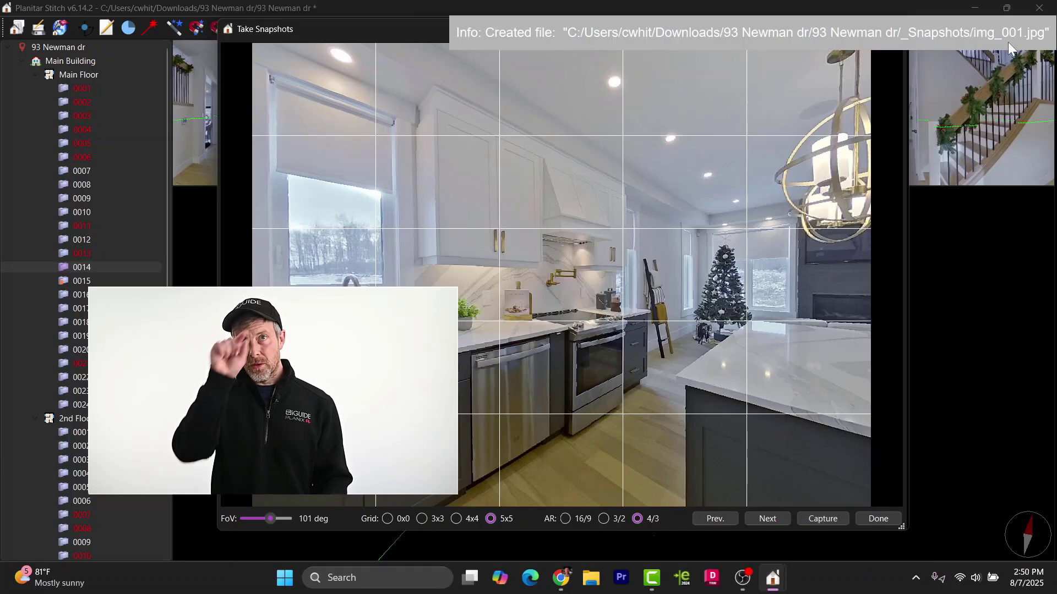
Advance to pano 0015, frame the dining room with a 104-degree field of view, and capture a snapshot
left_click(768, 520)
left_click_drag(688, 306, 610, 310)
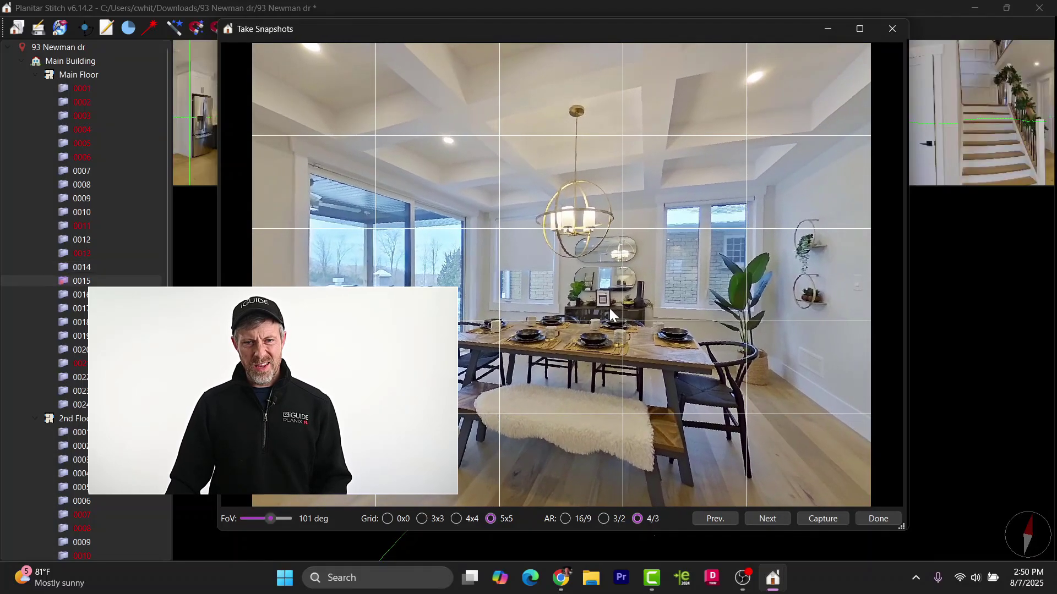
left_click_drag(266, 521, 270, 521)
left_click_drag(380, 410, 381, 407)
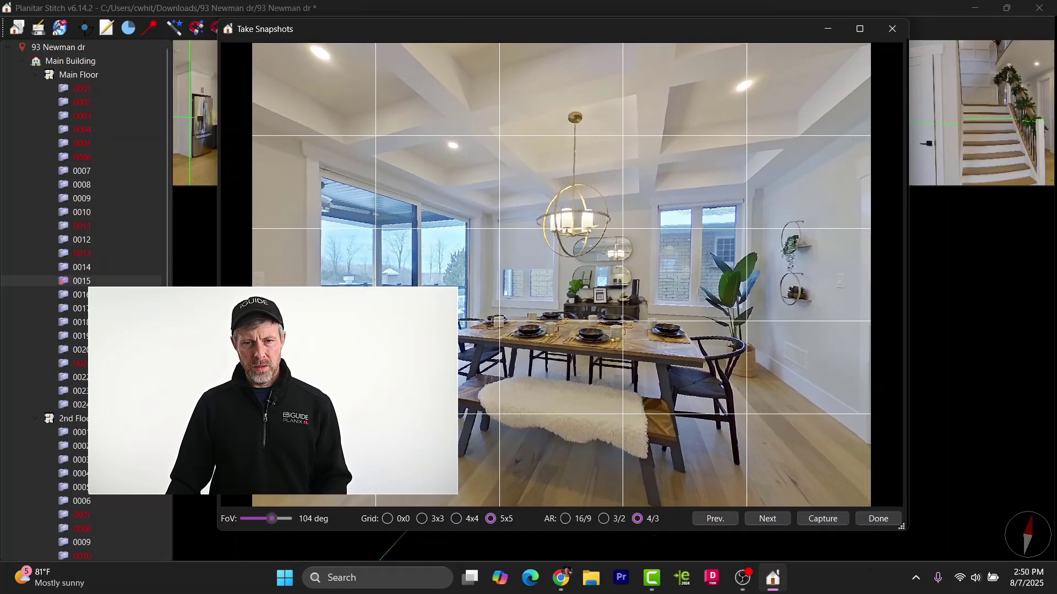
left_click(829, 524)
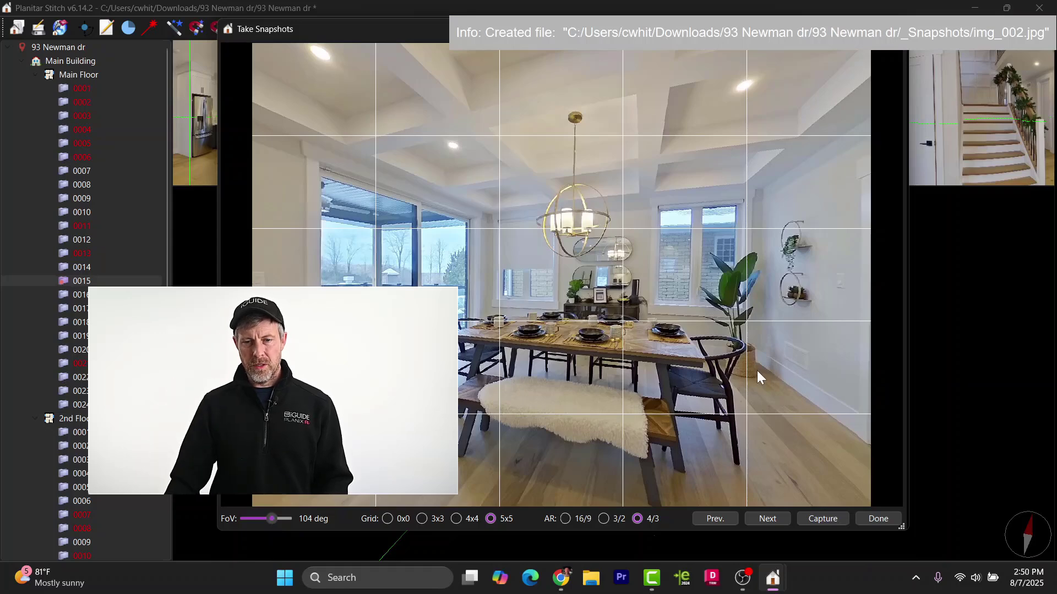
Advance to laundry room pano 0018, frame the washer, dryer and sink with a 123-degree field of view, and capture a snapshot
left_click(767, 518)
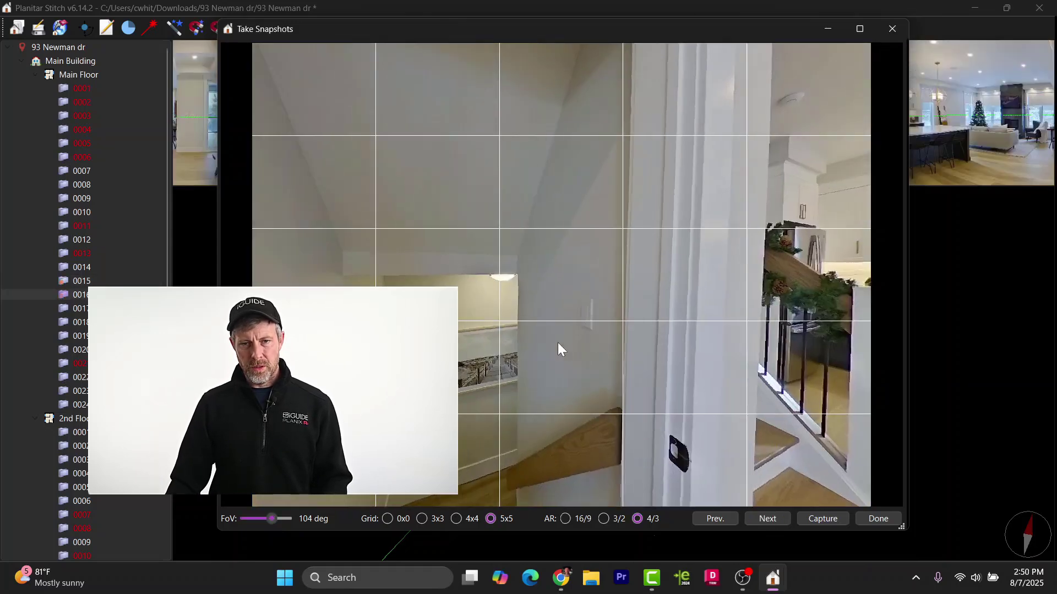
left_click_drag(557, 342, 729, 414)
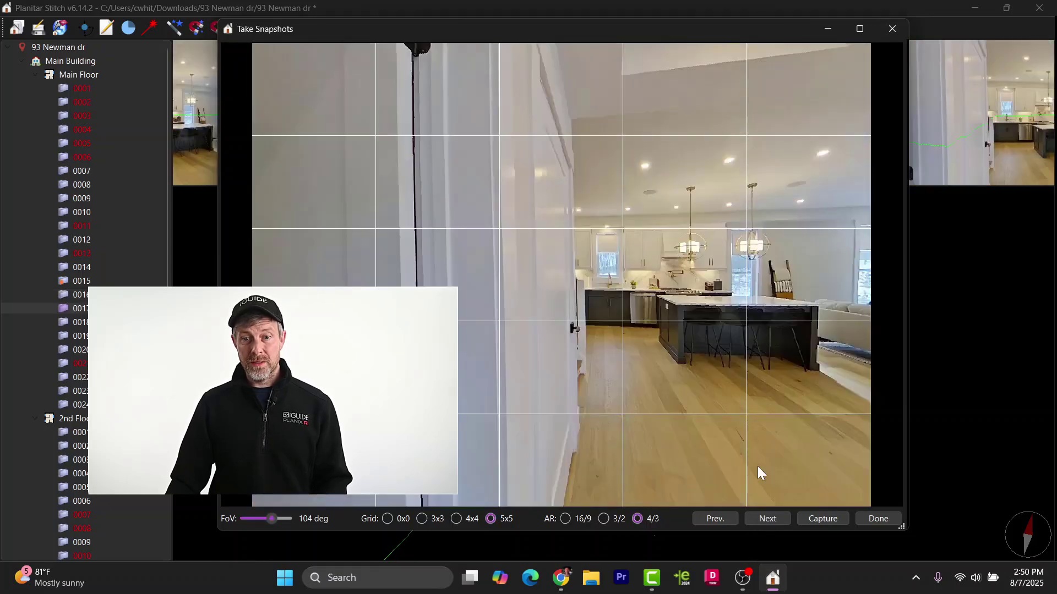
left_click_drag(757, 467, 524, 383)
left_click_drag(638, 385, 545, 385)
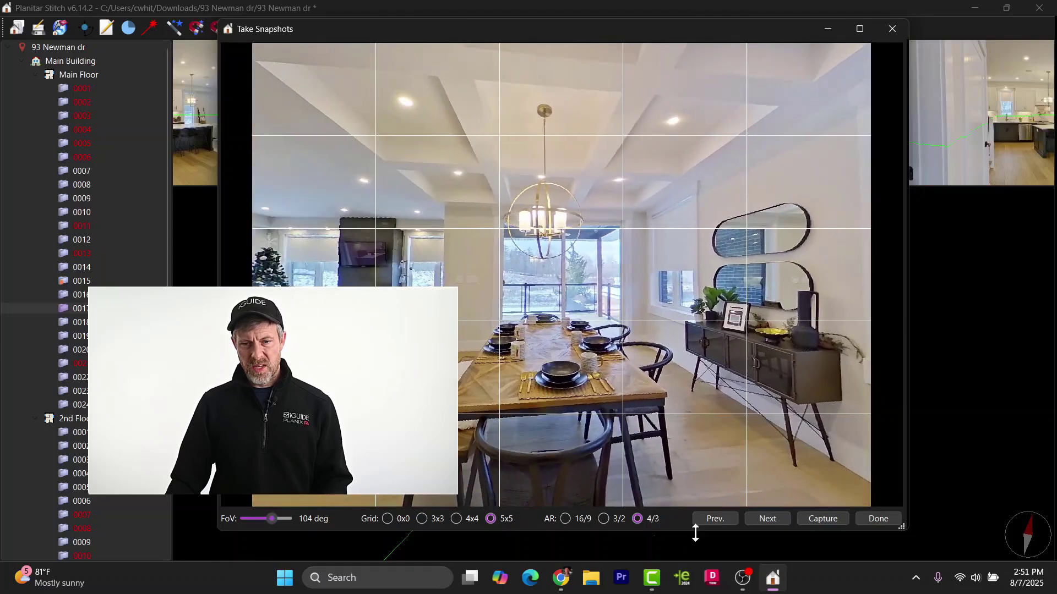
left_click(767, 519)
left_click_drag(765, 368, 457, 352)
left_click_drag(680, 410, 629, 381)
left_click_drag(273, 521, 279, 519)
left_click_drag(470, 368, 493, 345)
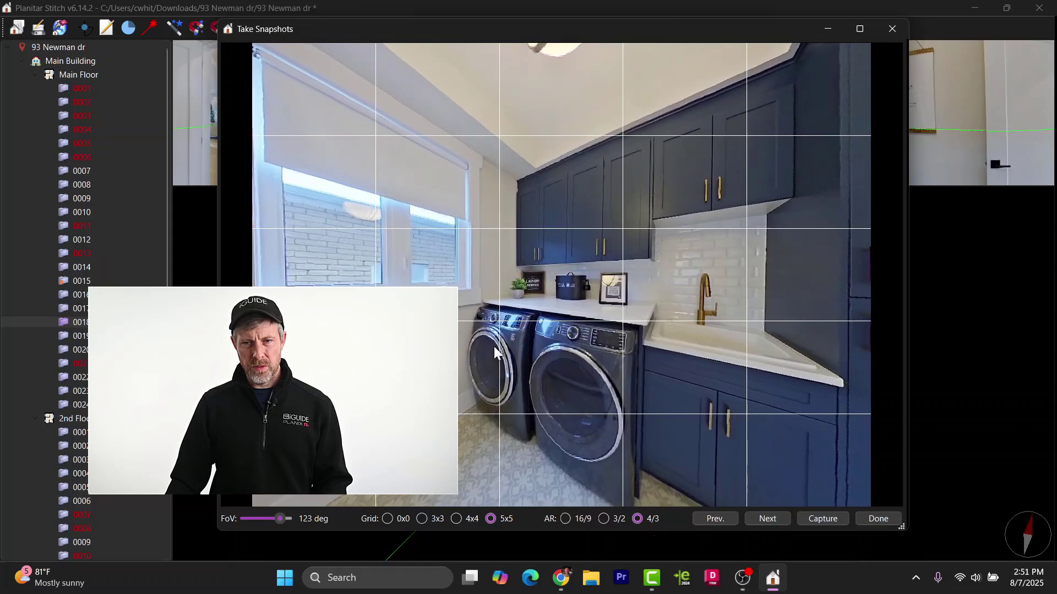
left_click(816, 519)
Advance to living room pano 0020, set the field of view to 112 degrees, and capture a snapshot of the fireplace area
left_click(776, 518)
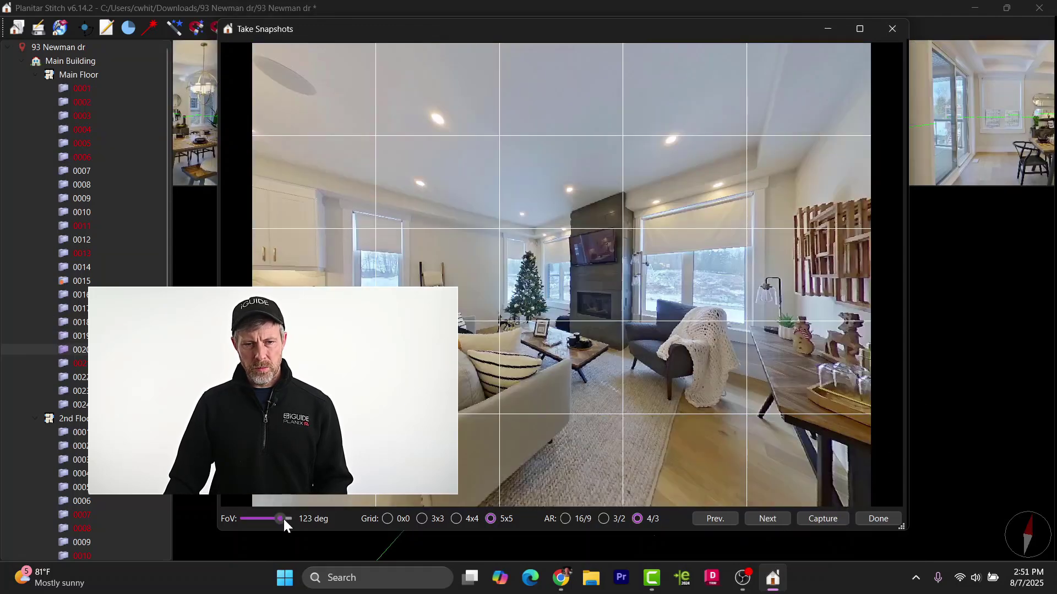
left_click_drag(280, 519, 276, 518)
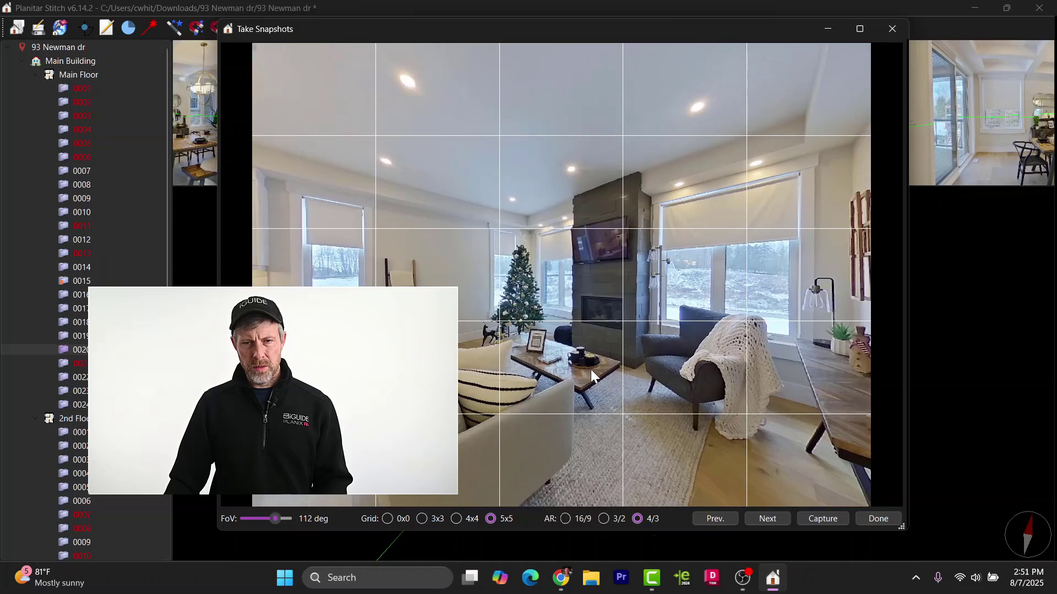
left_click(824, 519)
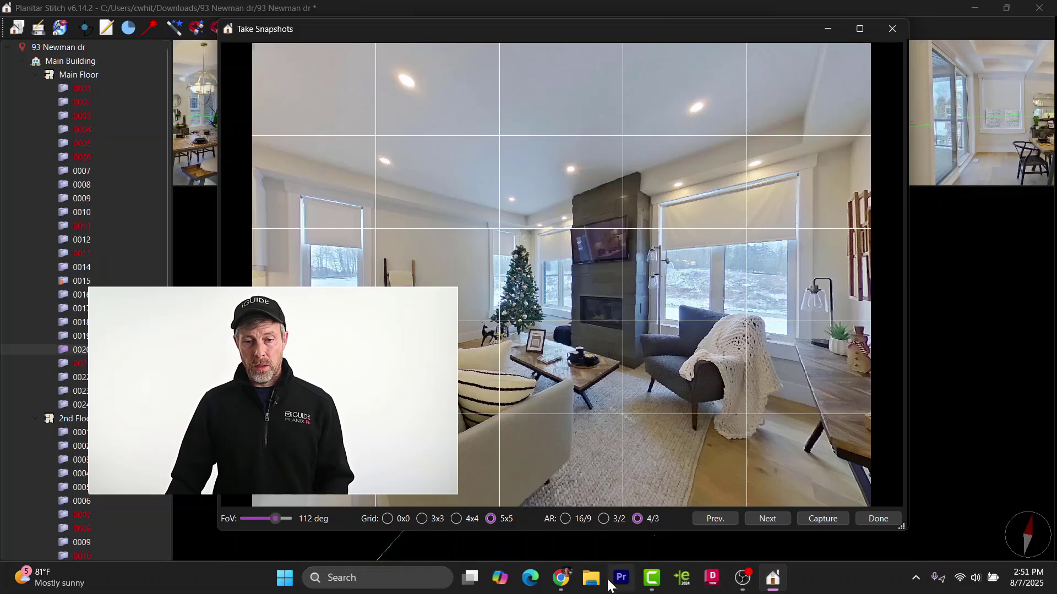
Switch to File Explorer and open the project's _Snapshots folder within Downloads
left_click(591, 578)
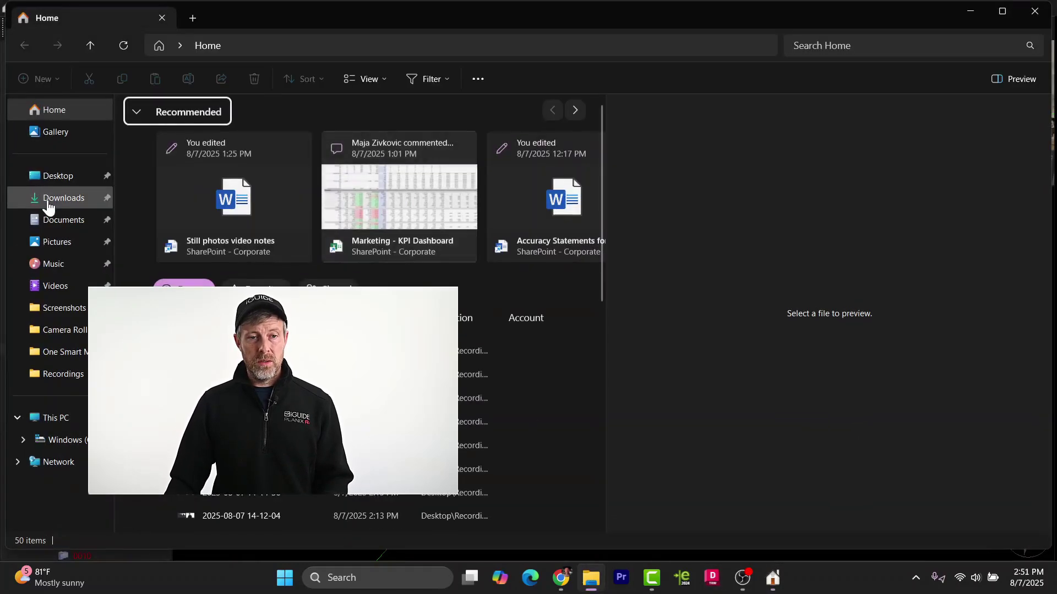
left_click(49, 205)
double_click(178, 141)
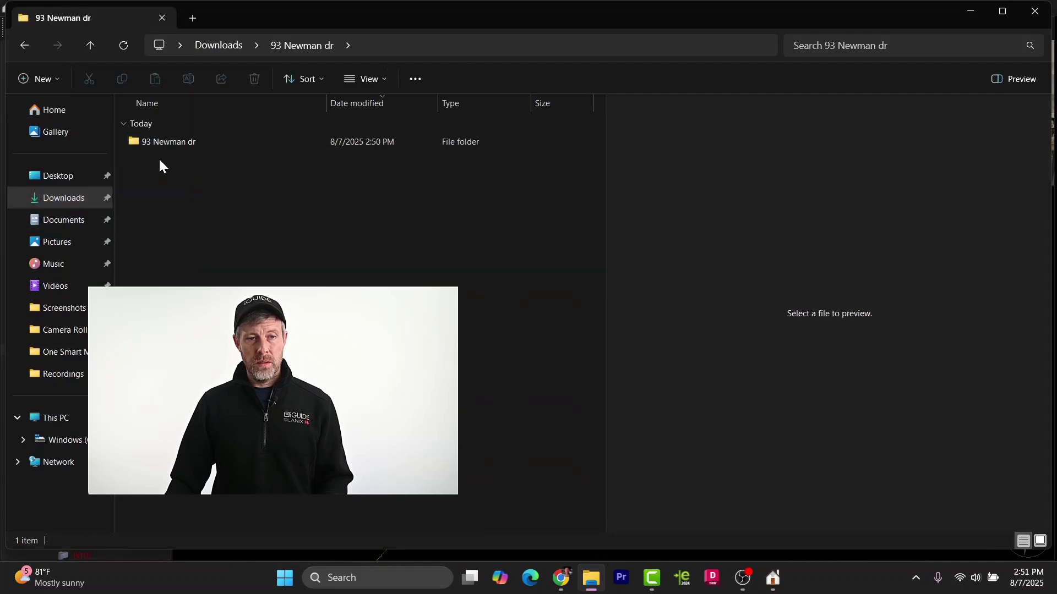
double_click(168, 142)
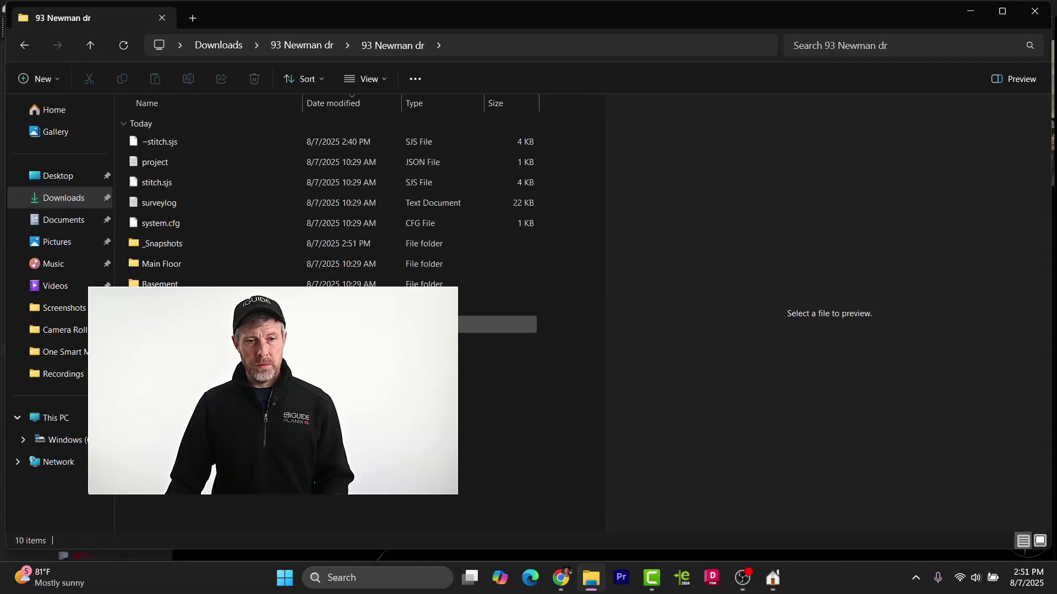
left_click(165, 242)
double_click(173, 243)
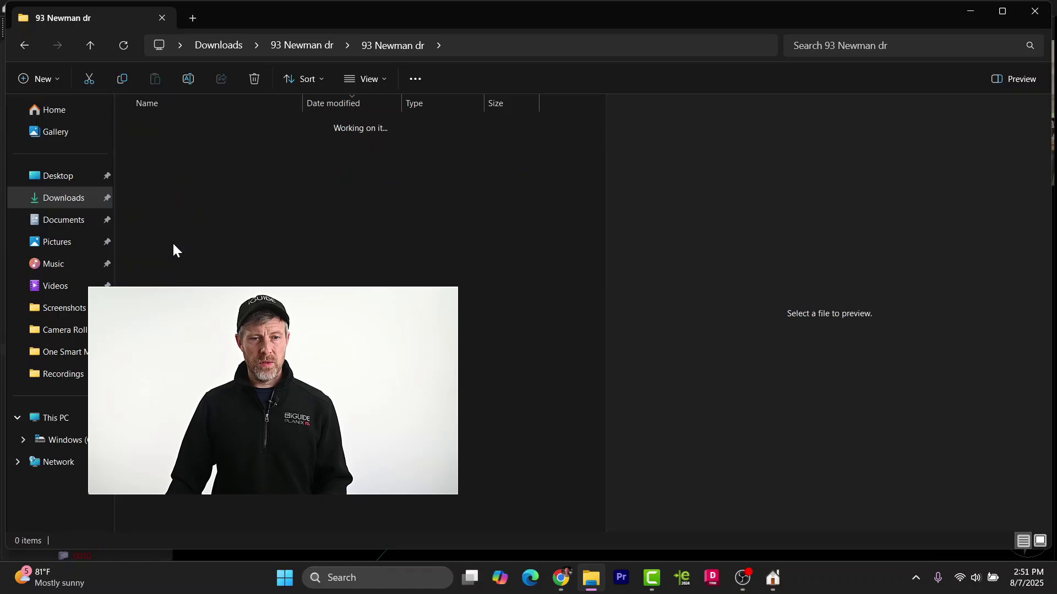
Preview the captured snapshots one after another, starting with img_001
left_click(167, 202)
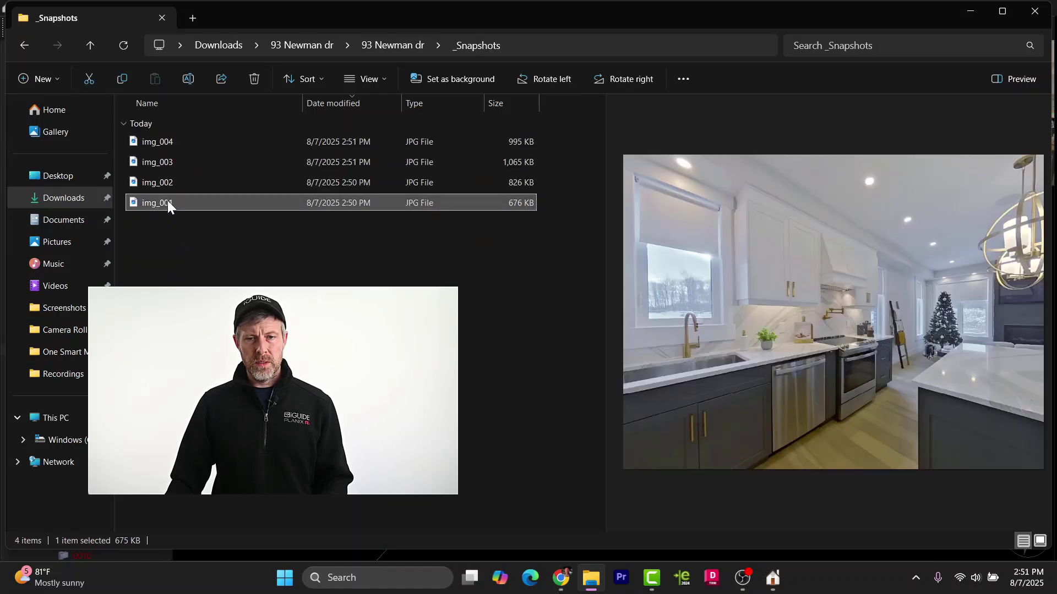
key("Up")
key("Up")
key("Up")
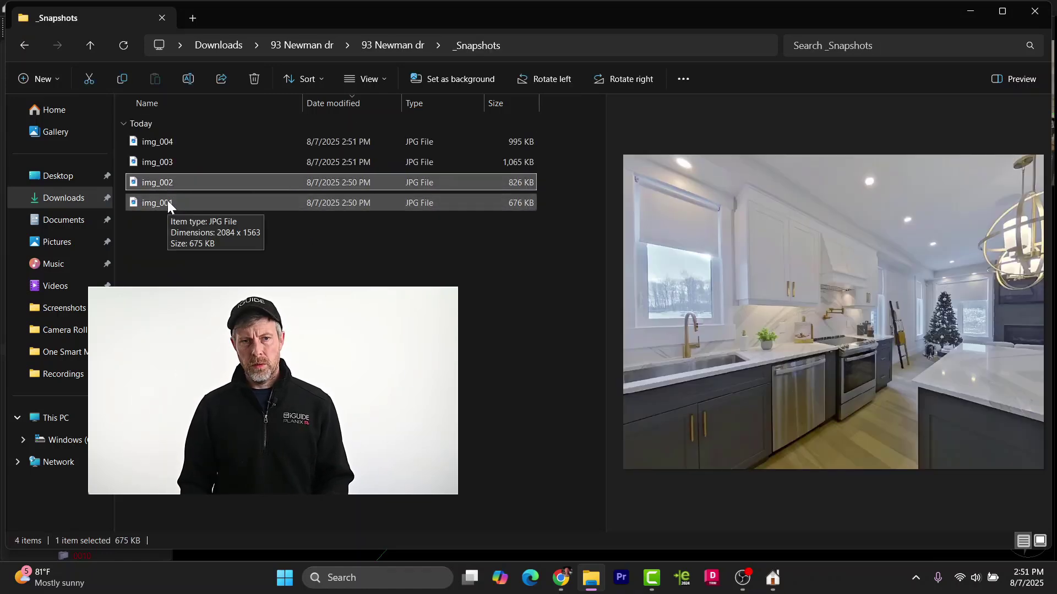